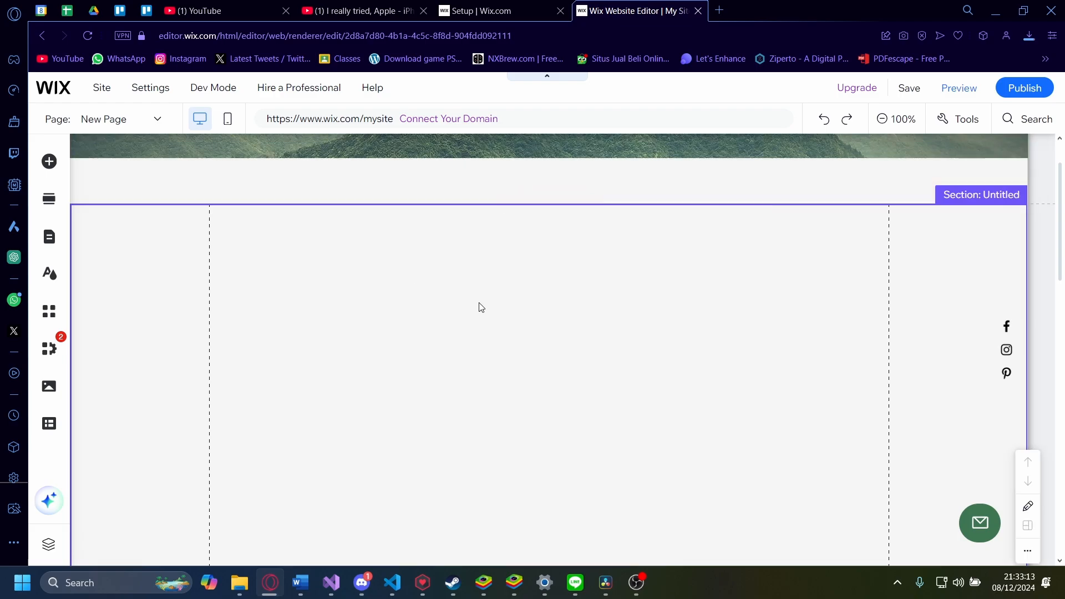
Step: Open the site design from the dashboard and add an orange-outlined container box to the empty page section
click(509, 10)
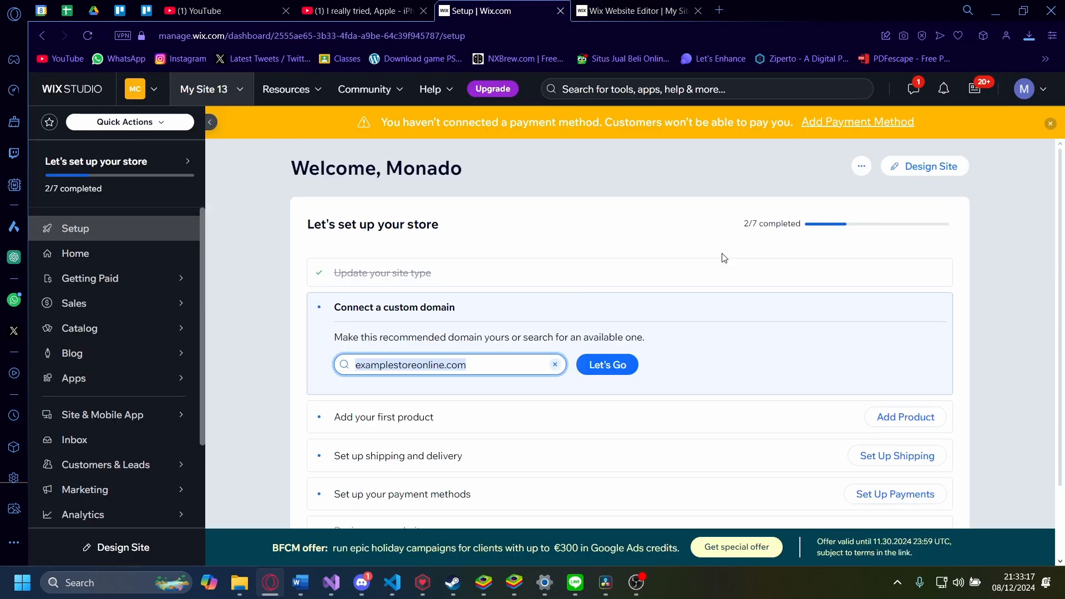
click(927, 177)
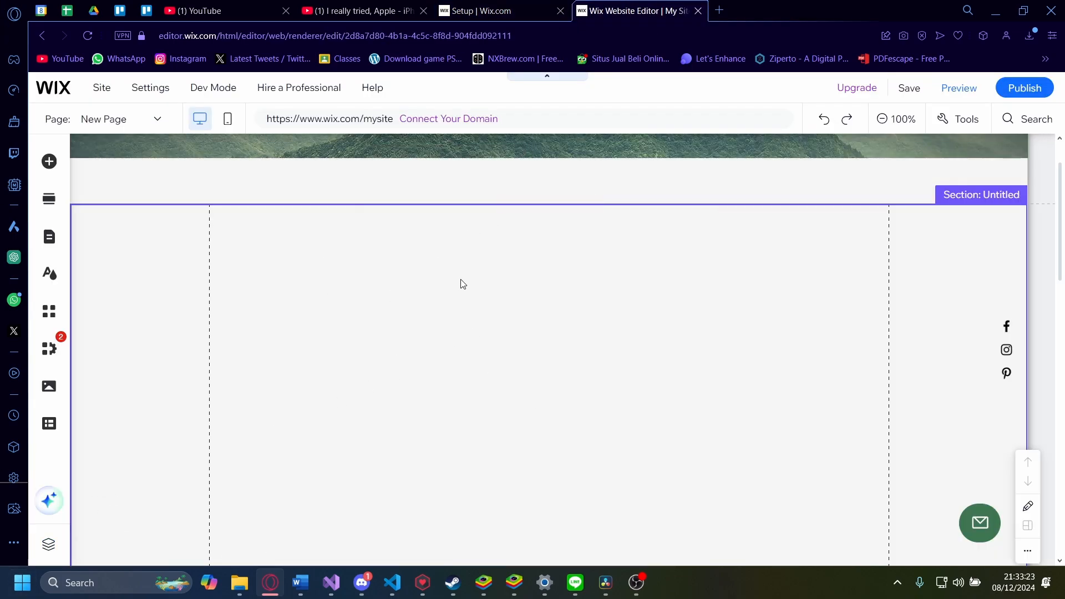
click(48, 165)
click(94, 275)
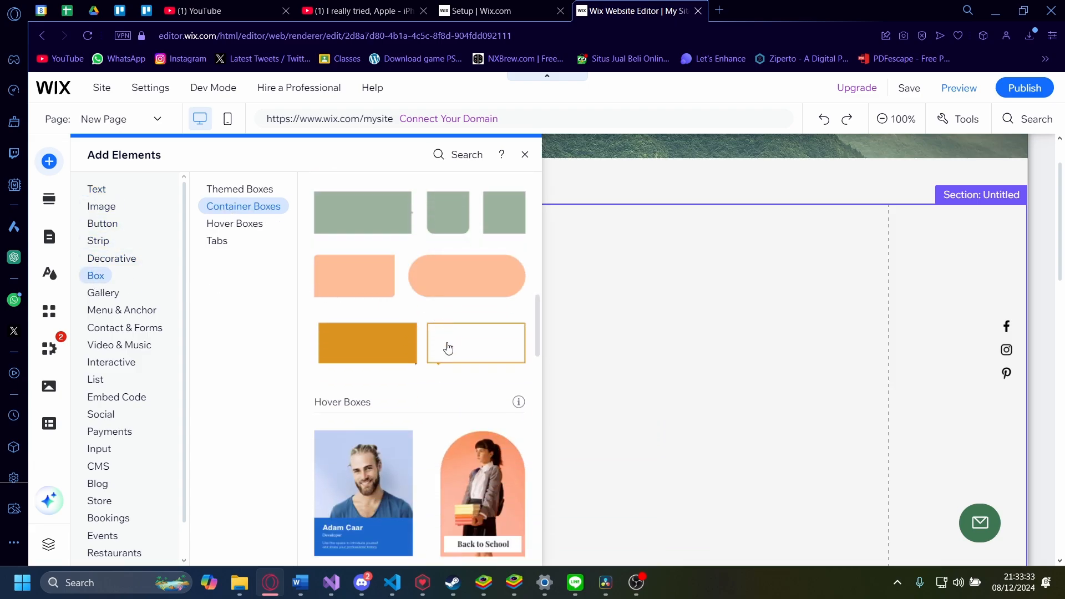
drag(445, 350, 474, 435)
click(766, 373)
scroll(459, 329, down, 1)
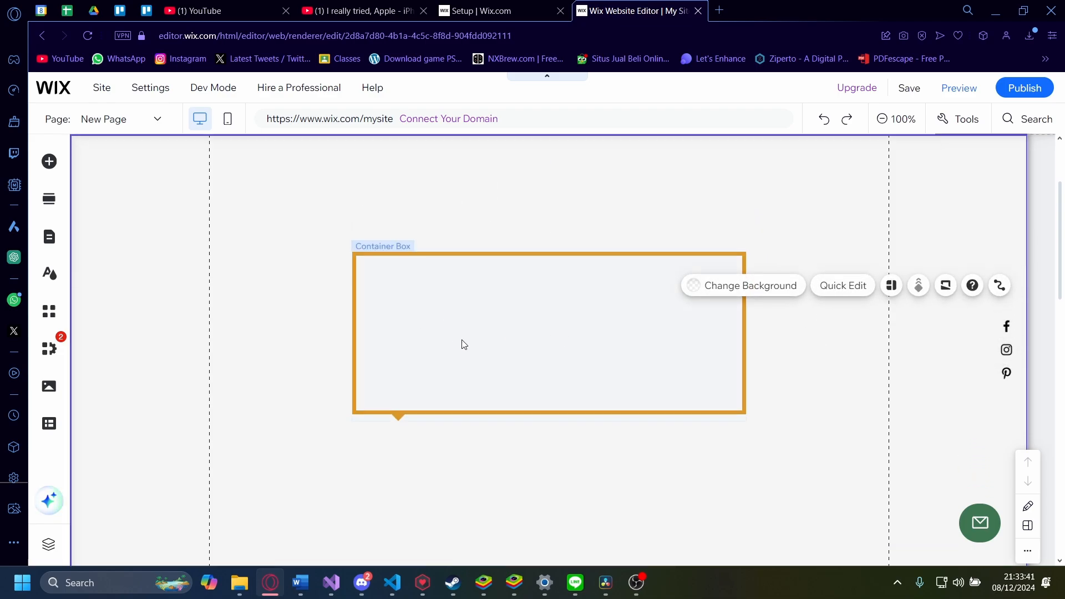
click(464, 344)
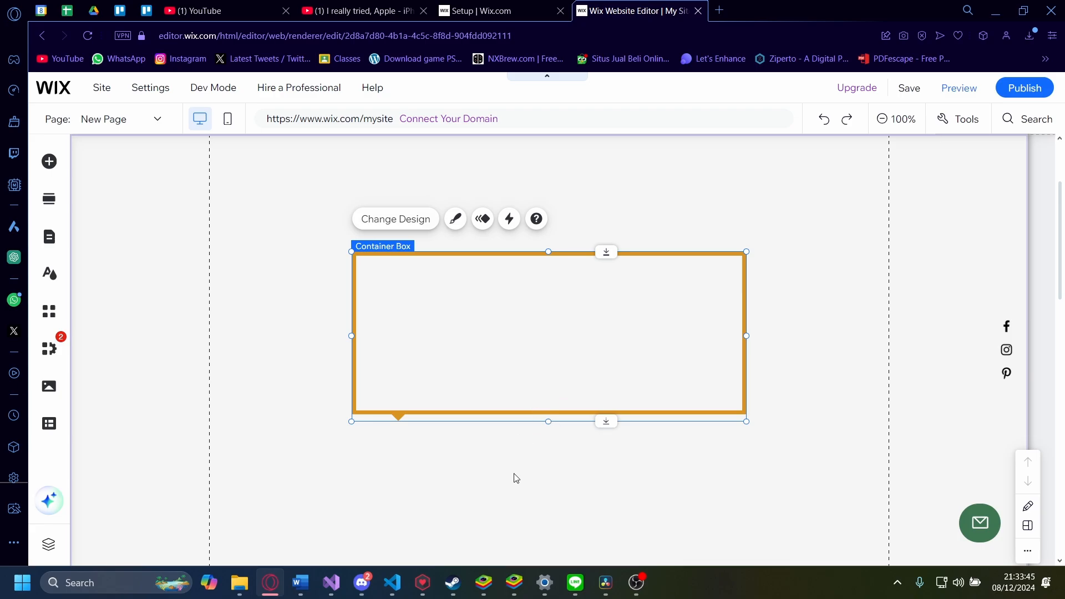
Step: Add a Huge Title text element inside the container box
click(52, 173)
click(94, 189)
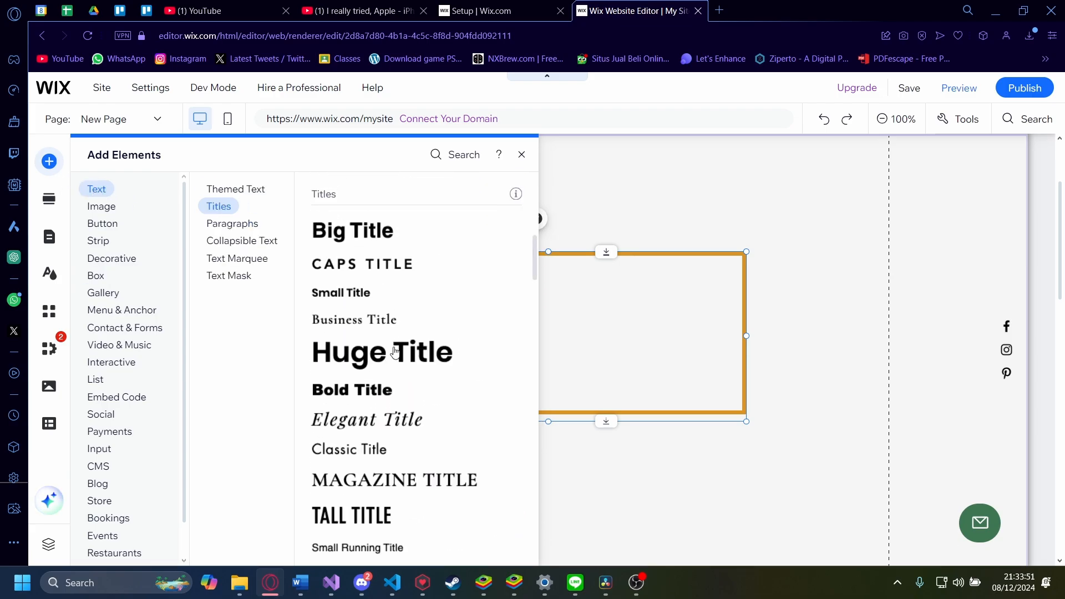
drag(388, 352, 566, 335)
Step: Set the title text's font size to 61 px and reposition the text within the container box
click(532, 285)
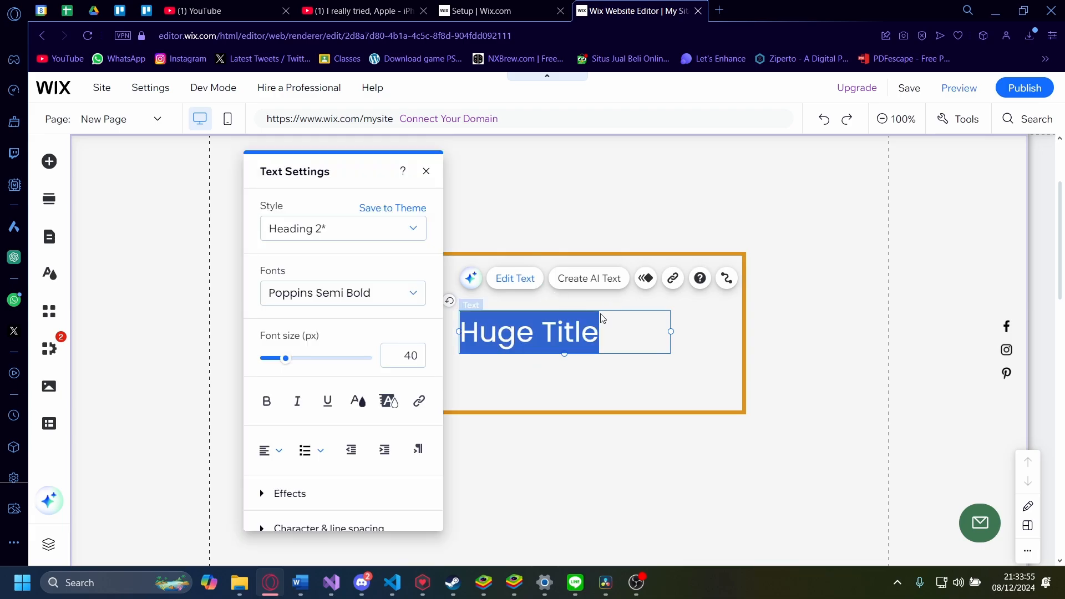
drag(285, 358, 299, 364)
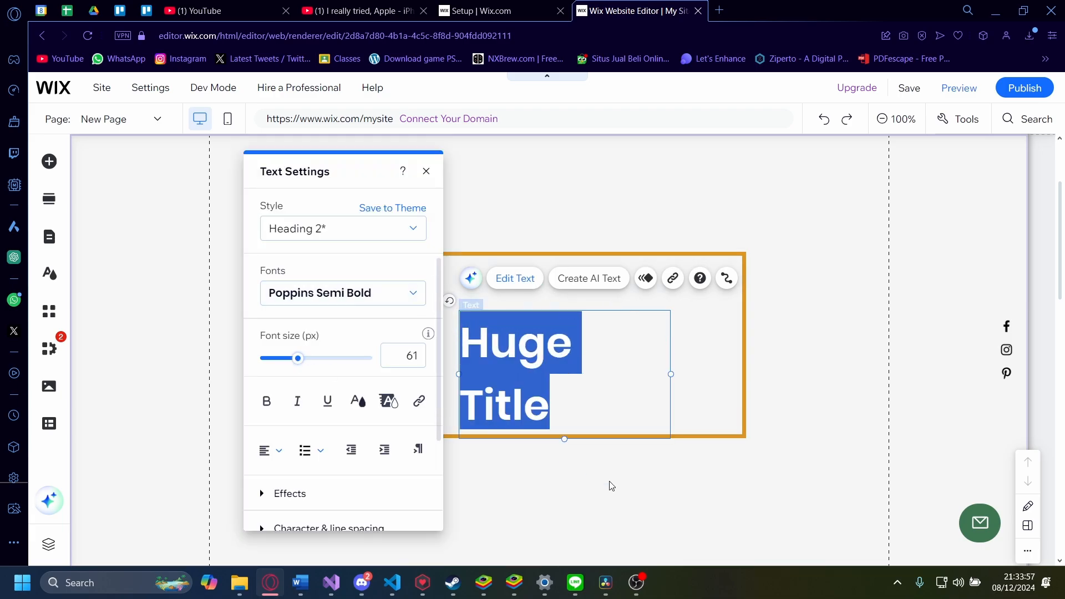
click(610, 485)
drag(513, 377, 539, 362)
click(392, 399)
click(483, 357)
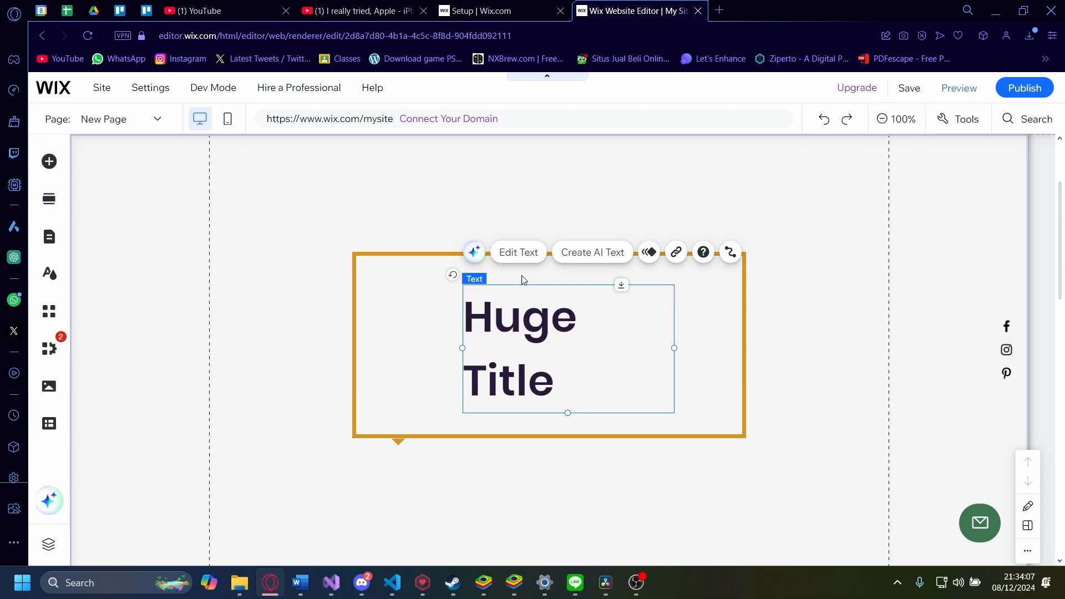
Step: Customize the container box design by setting its border opacity to 0%
click(409, 386)
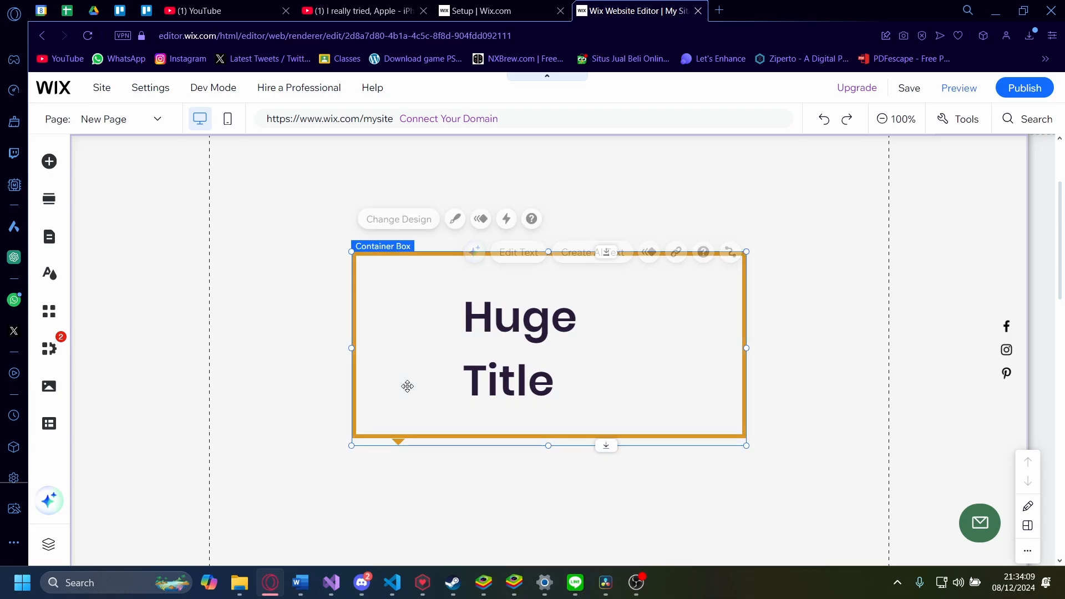
click(410, 230)
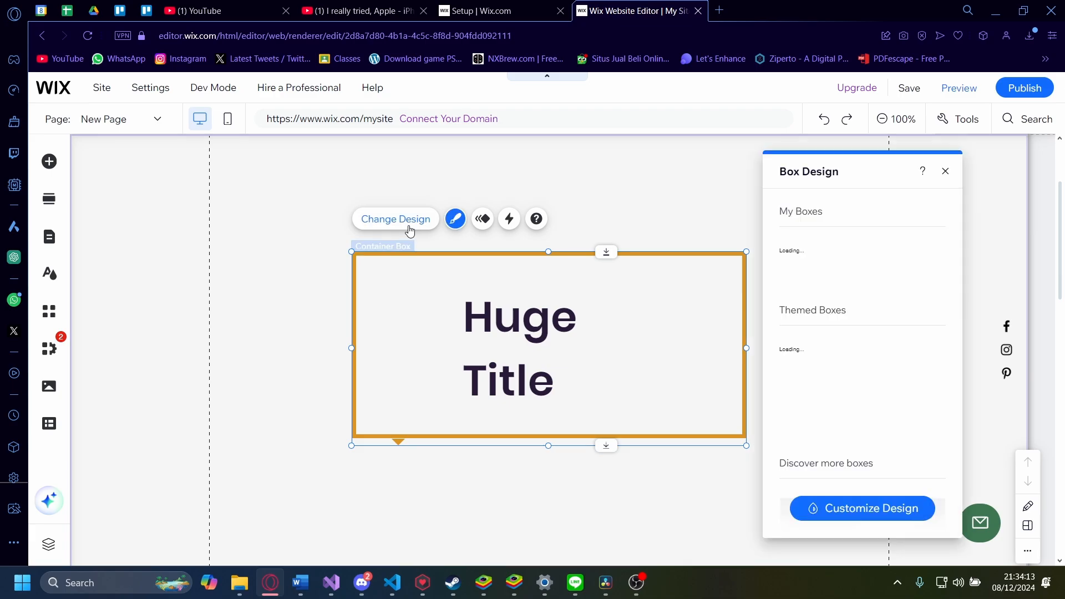
click(881, 515)
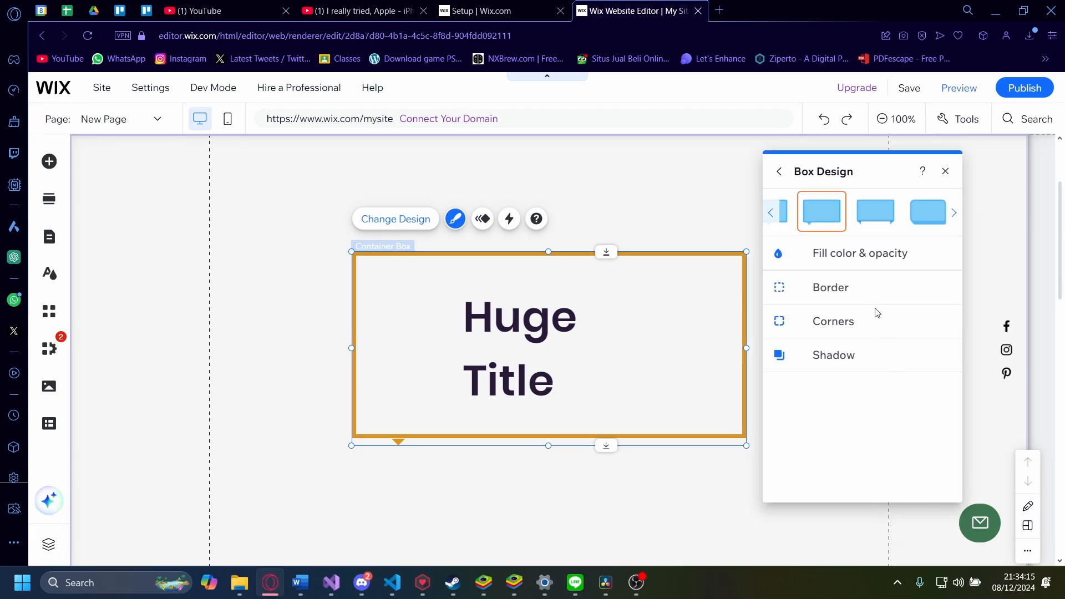
click(857, 292)
drag(861, 317, 799, 312)
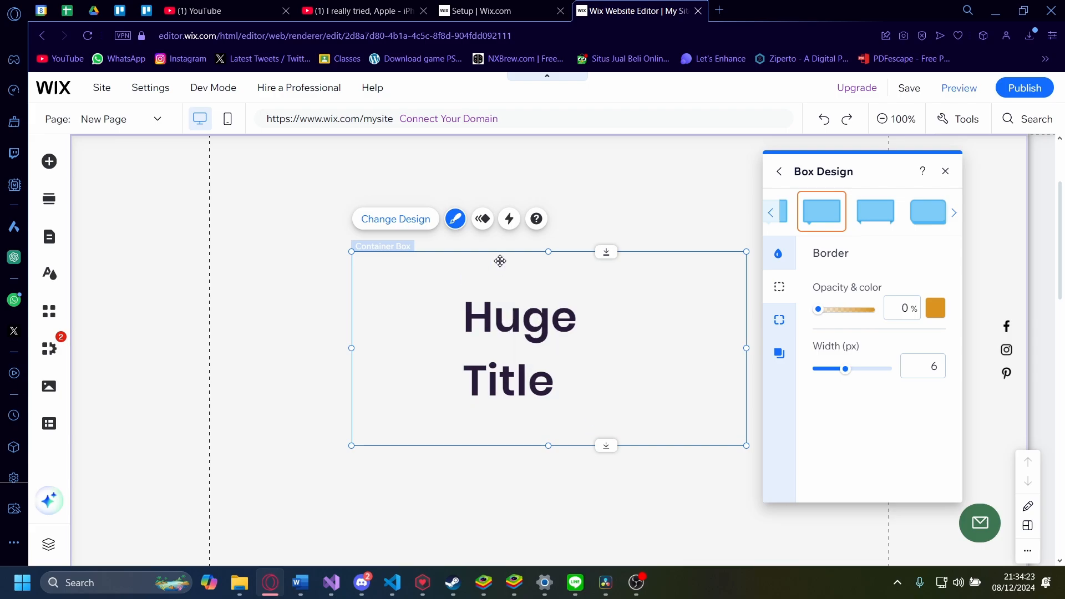
Step: Add a hover interaction to the container box and apply the Grow effect to the title text inside it
click(509, 224)
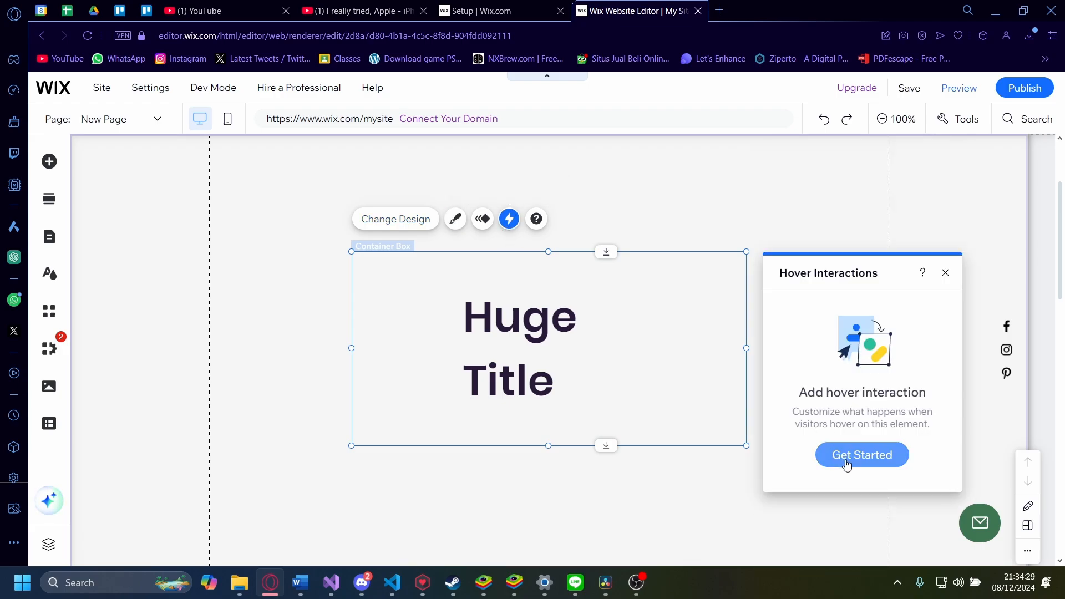
click(847, 465)
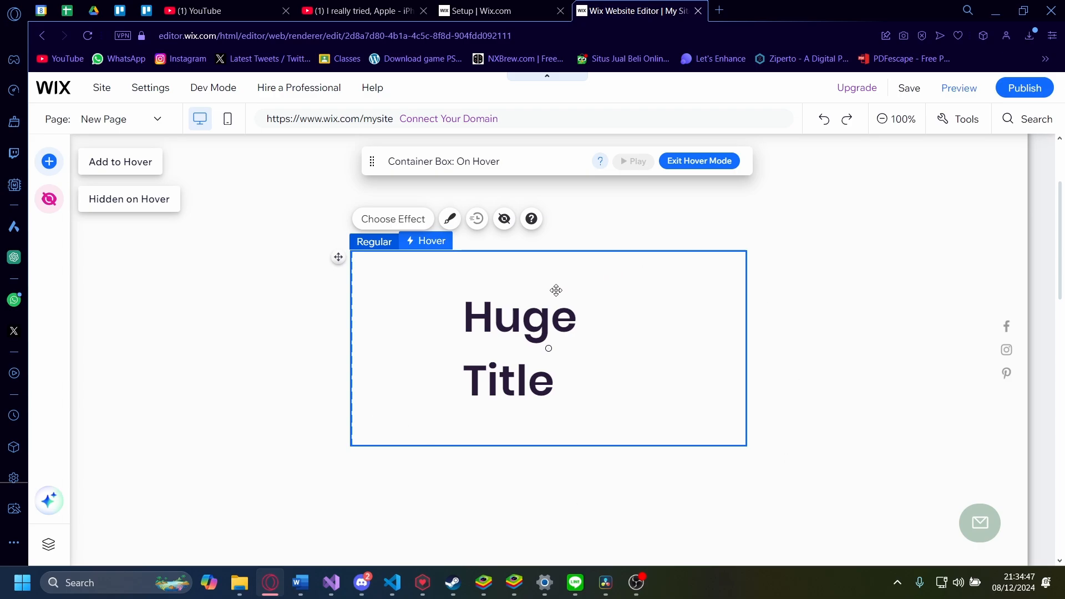
click(524, 343)
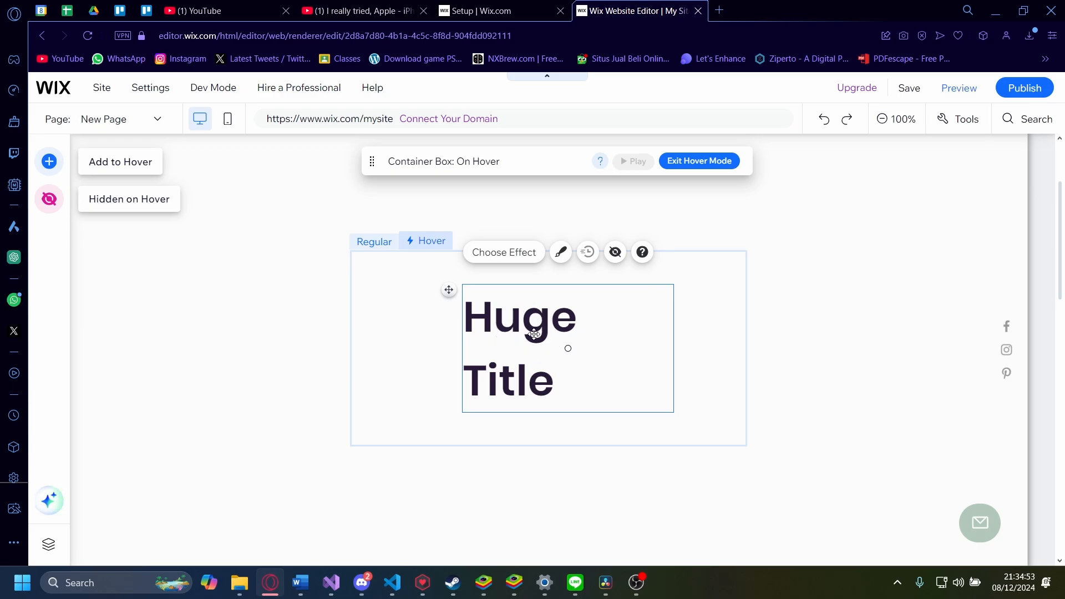
click(521, 263)
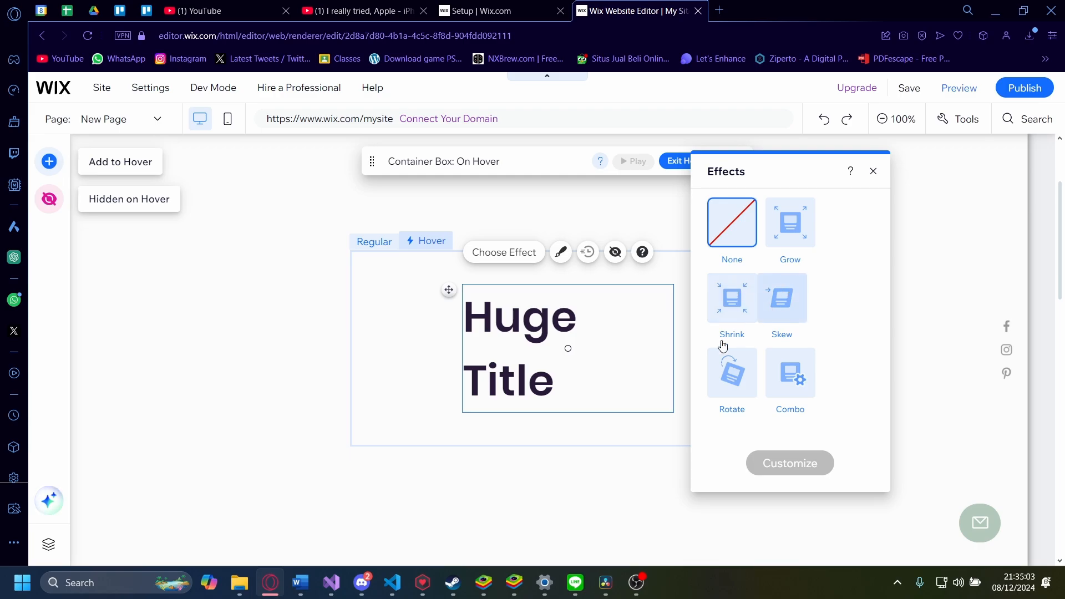
click(797, 247)
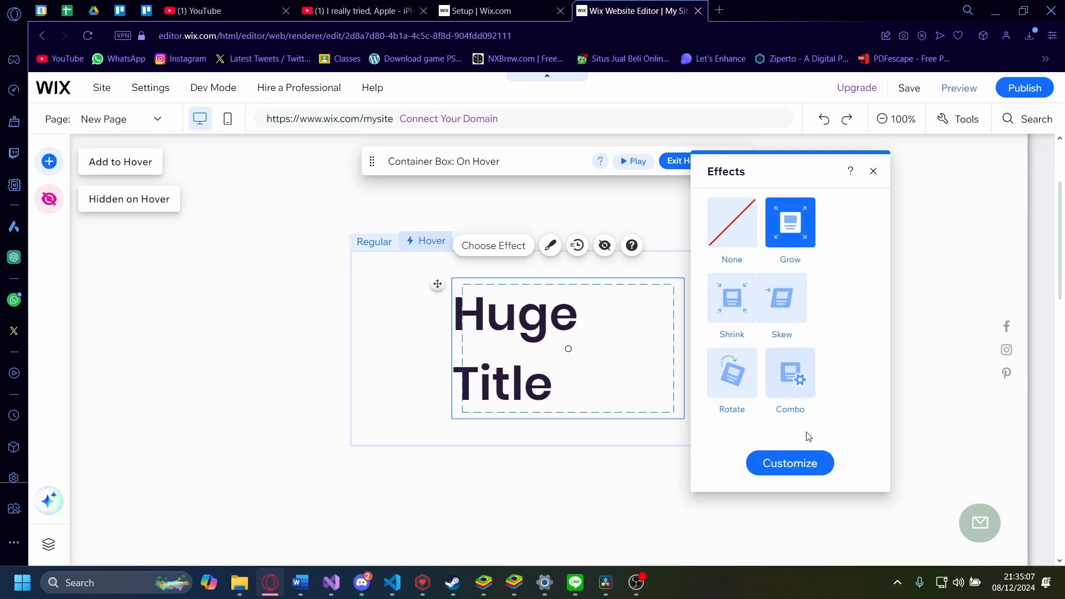
Step: Customize the title's Grow effect so that it grows to 138% from the center
click(795, 465)
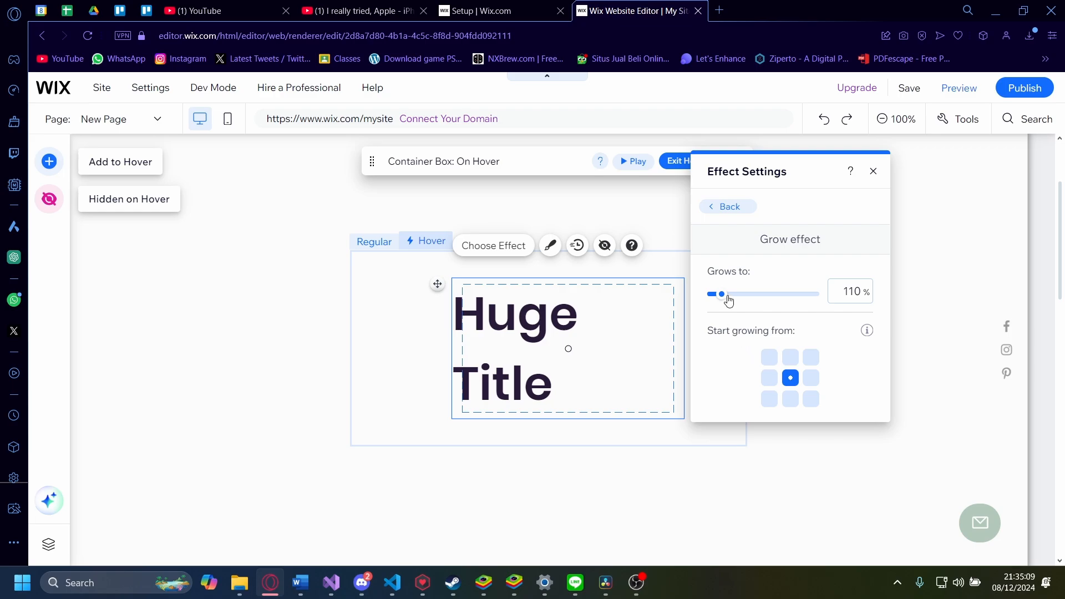
drag(726, 300, 758, 302)
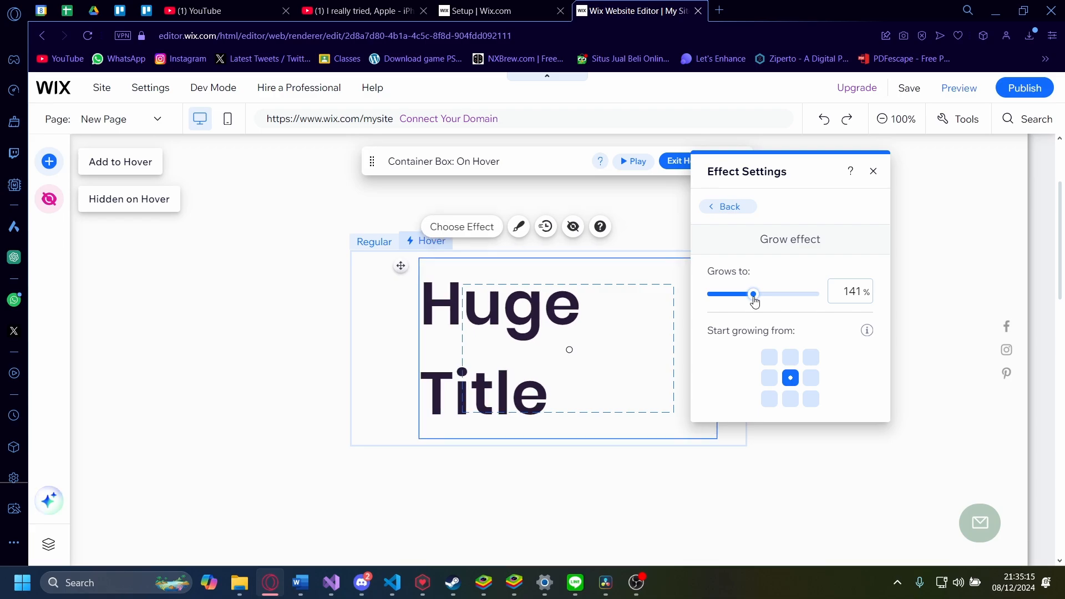
mouse_move(754, 301)
mouse_down()
mouse_move(690, 298)
mouse_move(751, 302)
mouse_up()
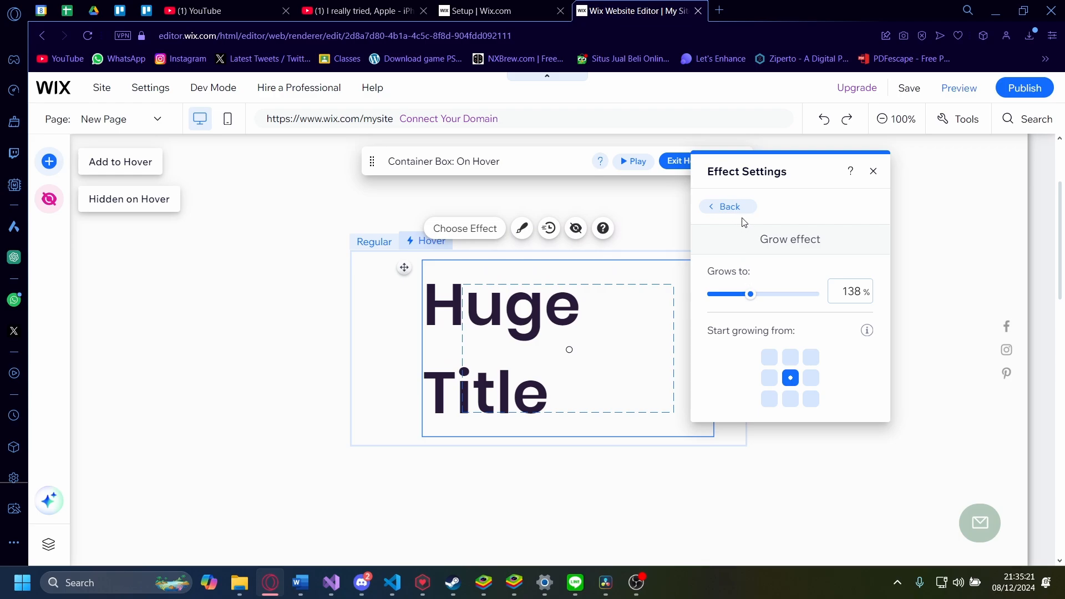
click(730, 208)
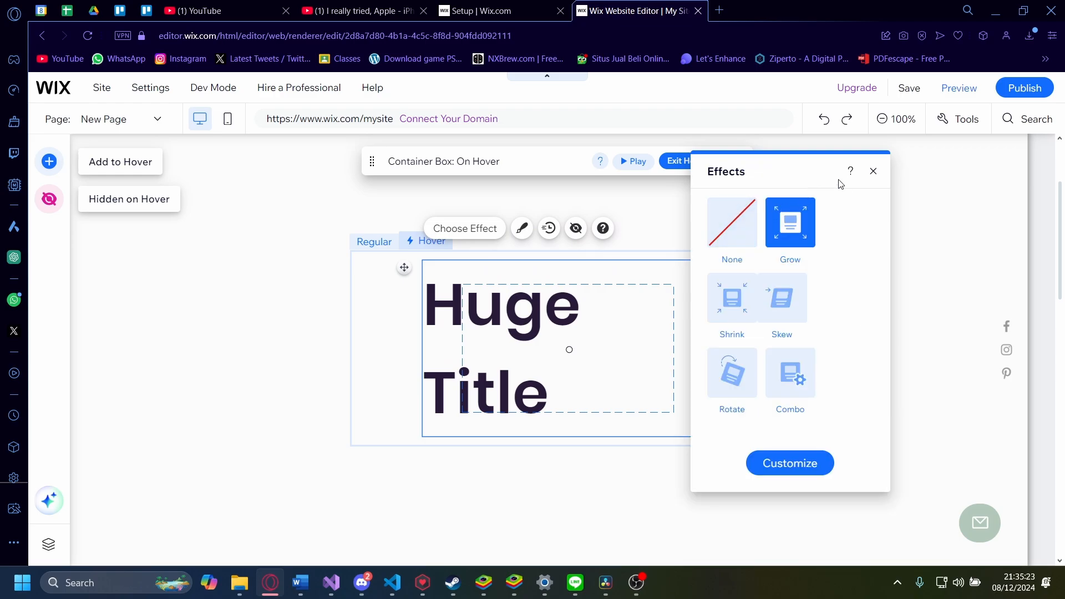
click(874, 172)
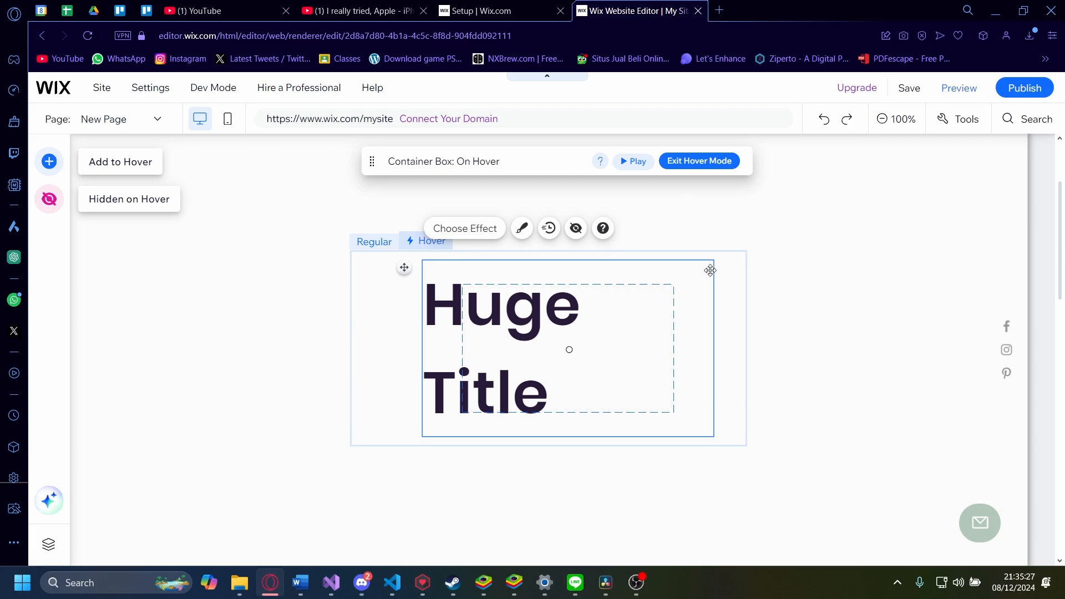
Step: Play the hover animation, exit hover mode and preview the site to check the interaction
click(636, 164)
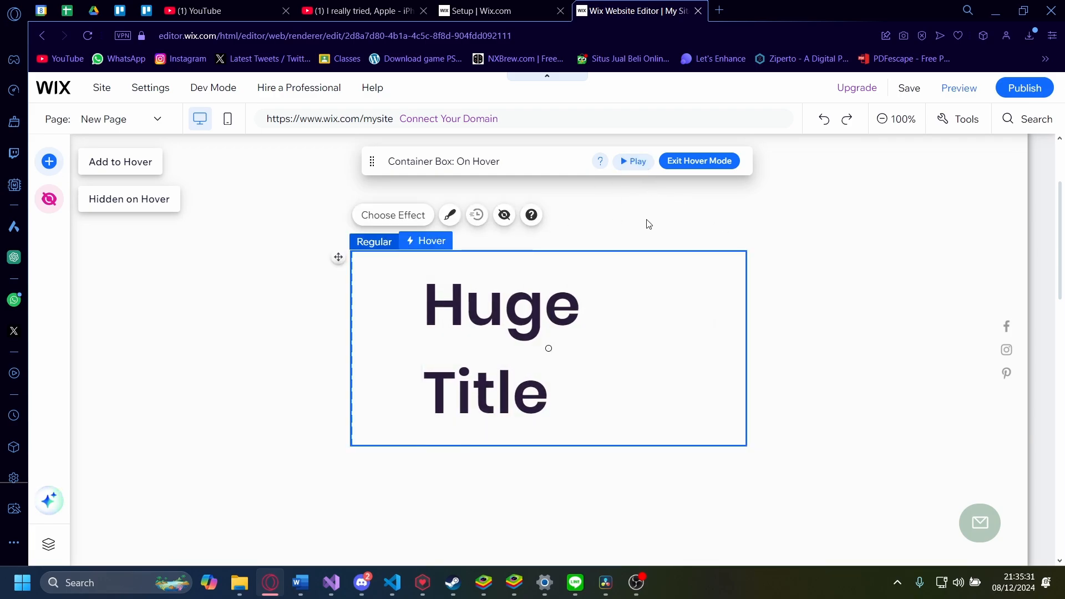
click(694, 166)
click(952, 99)
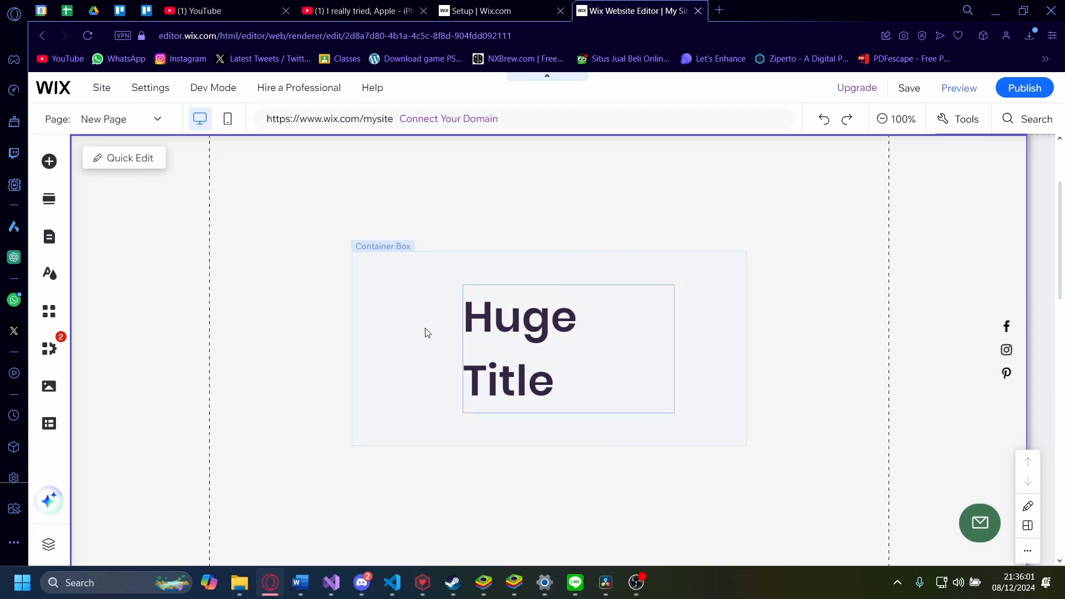
Step: Edit the container box's hover interaction to give the title text the Skew effect, and play the animation
click(427, 333)
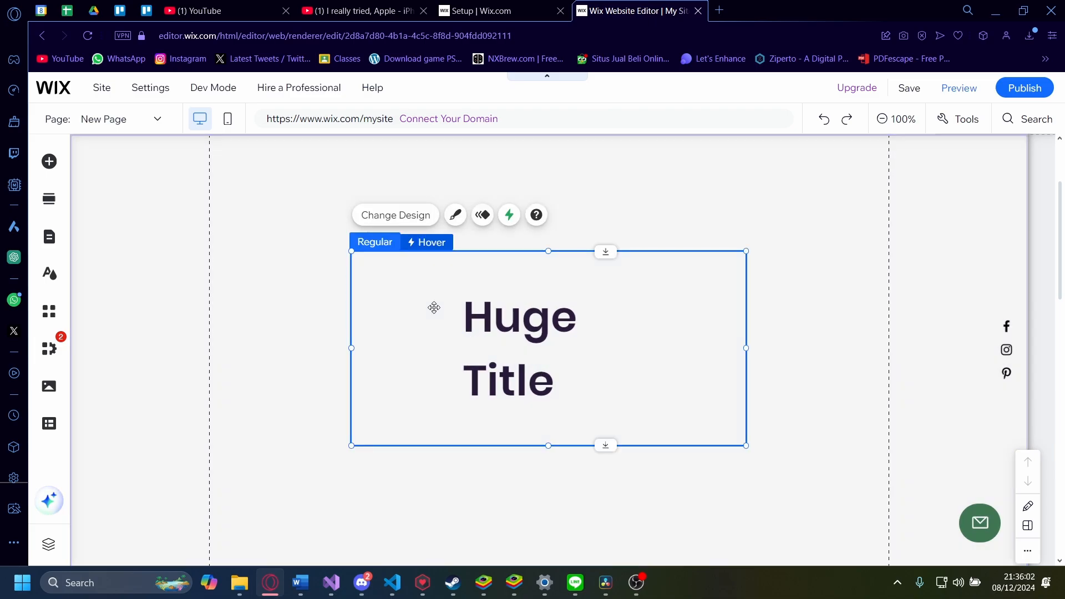
click(510, 217)
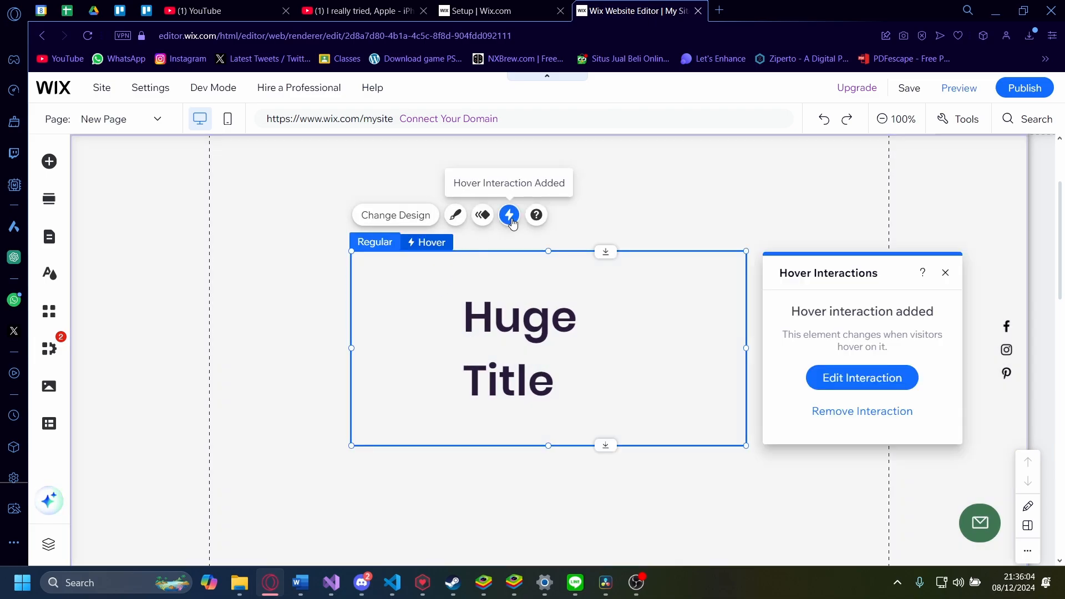
click(858, 379)
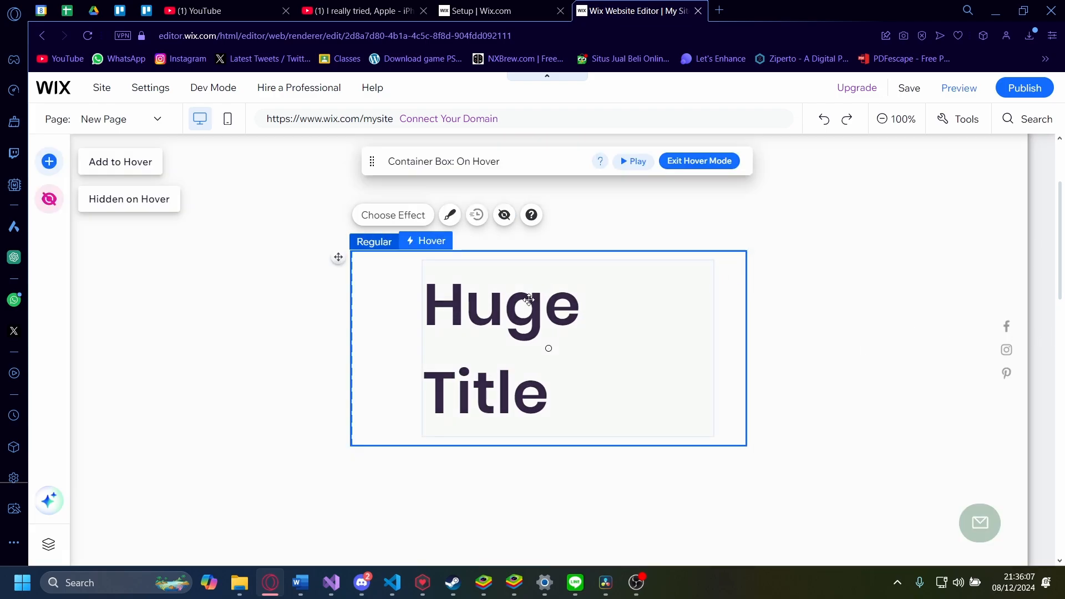
click(511, 344)
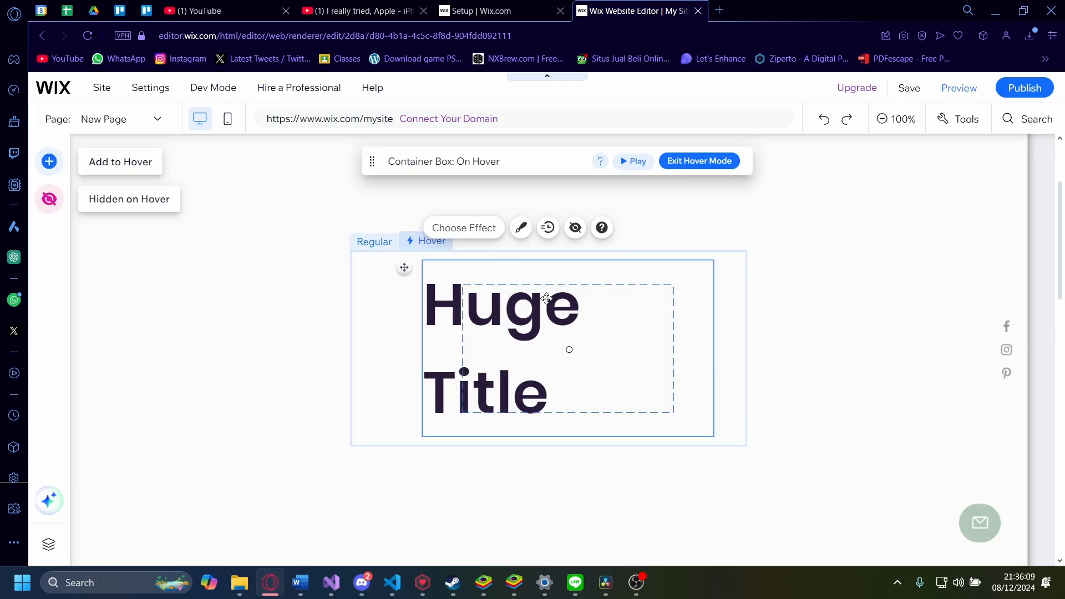
click(468, 230)
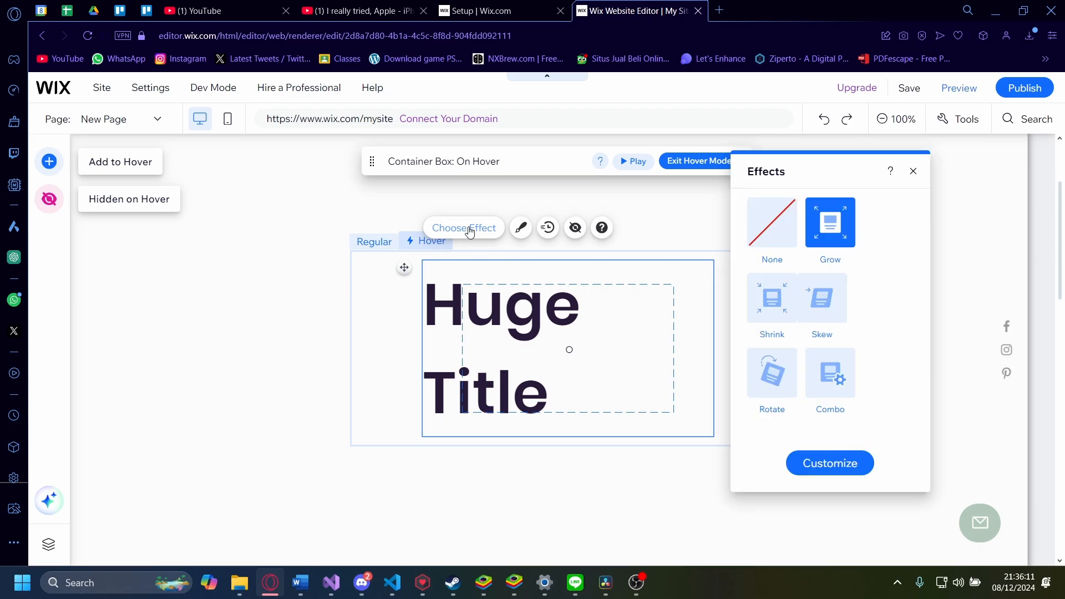
click(819, 325)
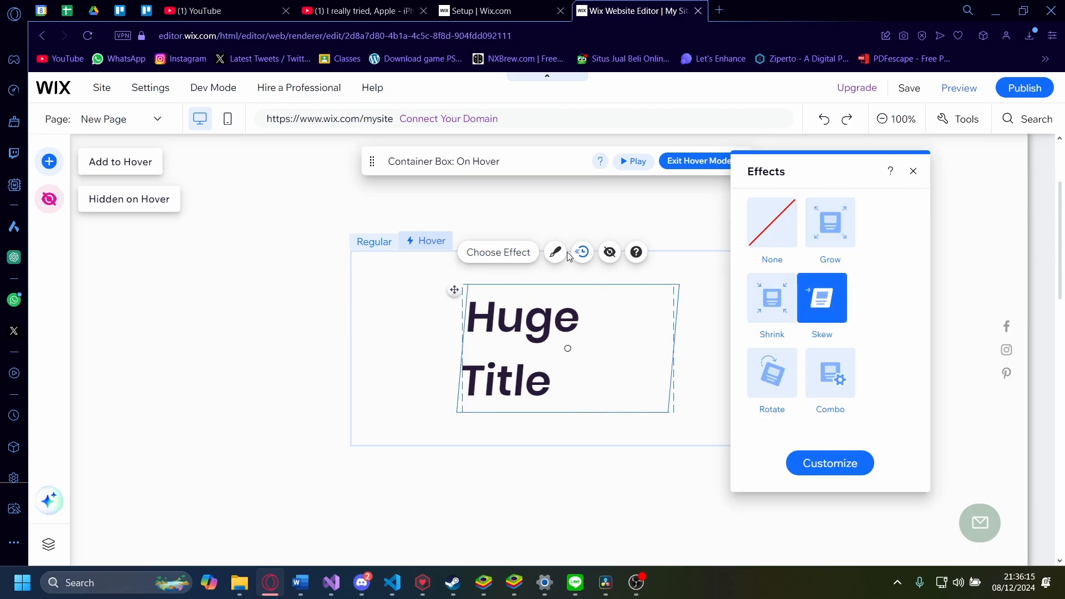
click(633, 161)
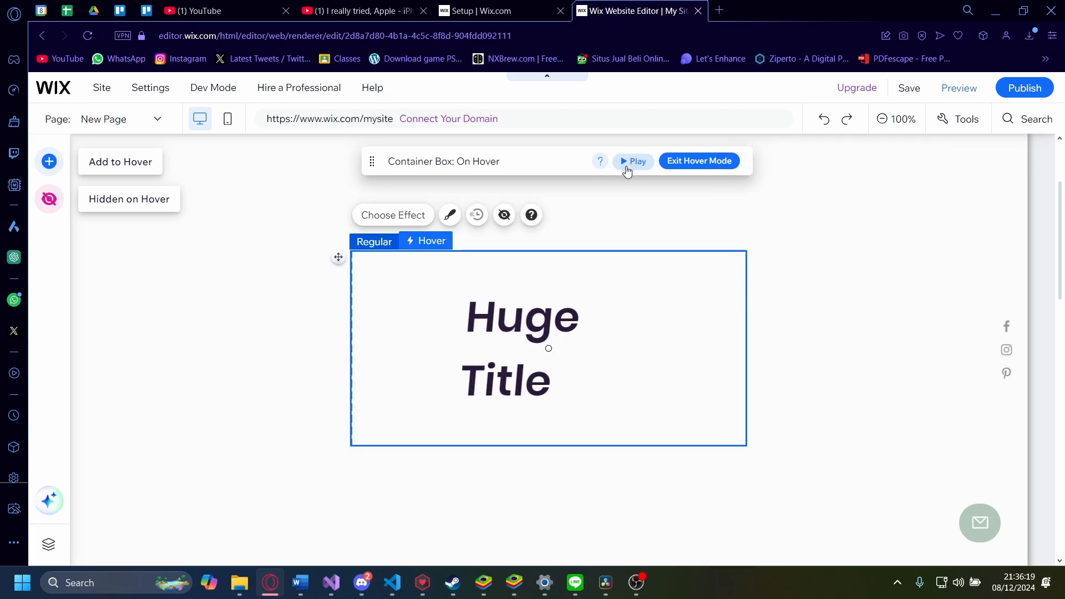
Step: Customize the title text's horizontal Skew effect in the container box's hover interaction, setting the skew amount to -36°
click(524, 338)
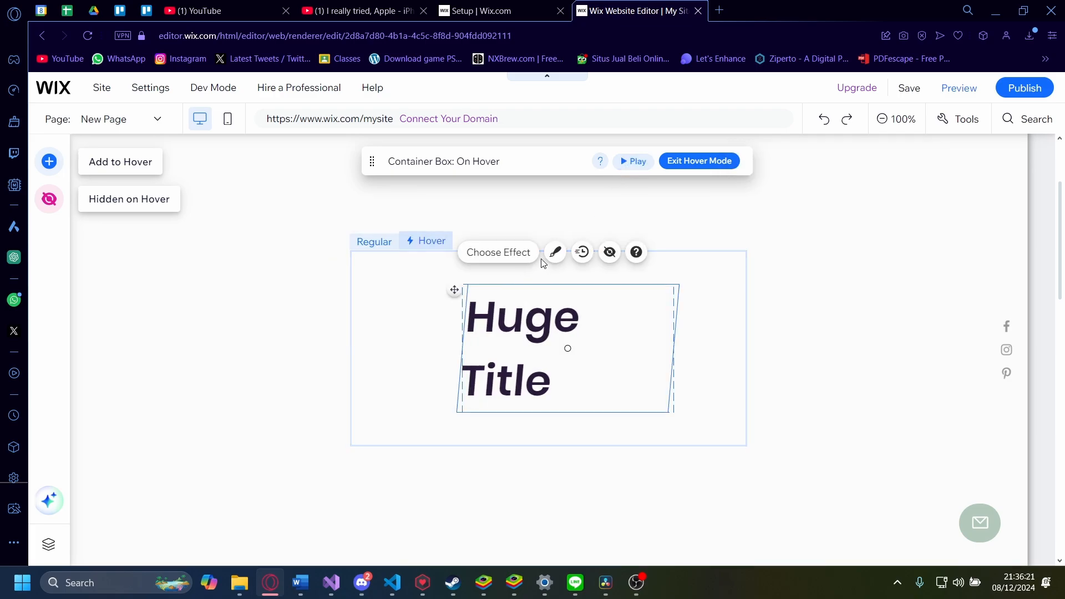
click(518, 253)
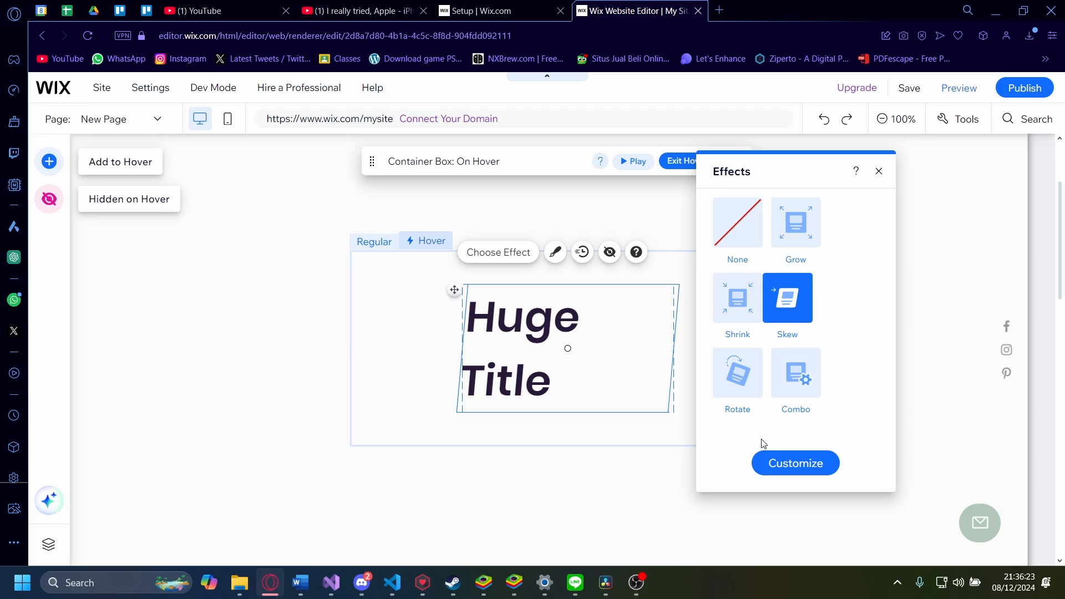
click(776, 461)
drag(765, 419, 770, 420)
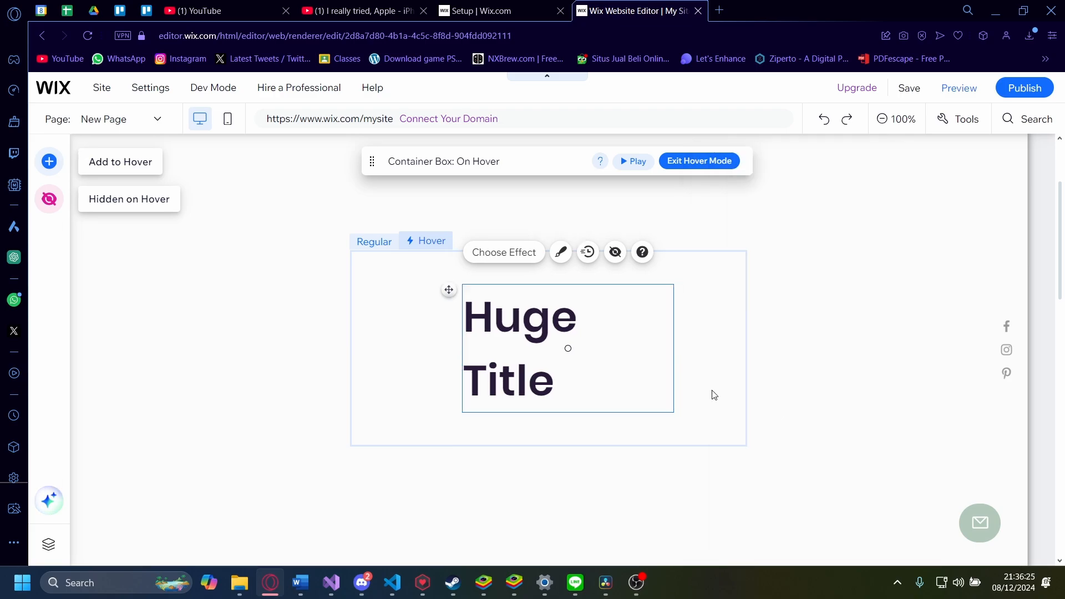
click(523, 254)
click(779, 322)
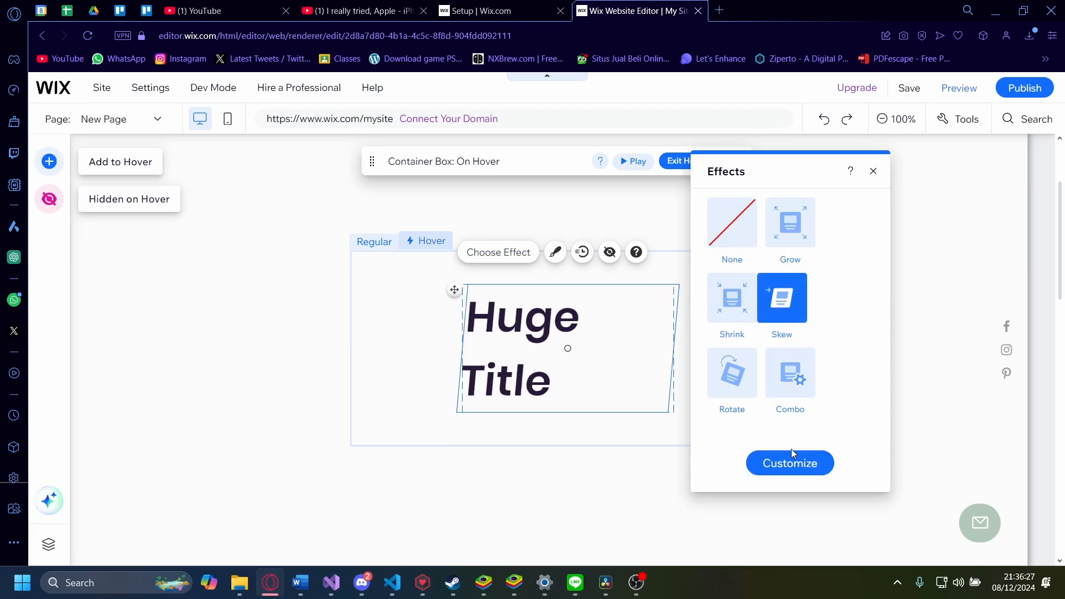
click(791, 461)
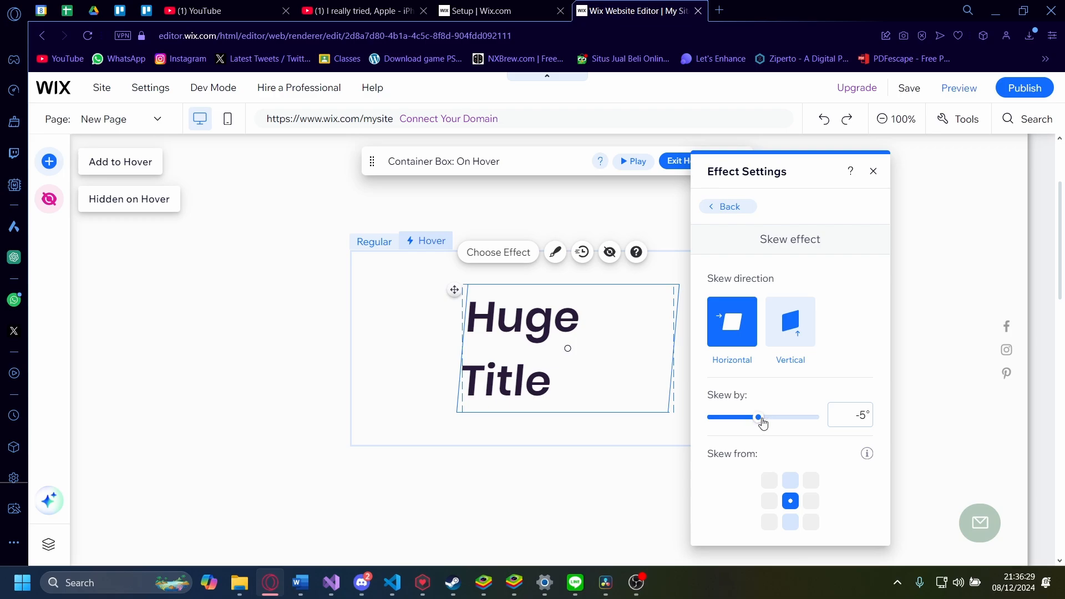
drag(763, 424, 727, 420)
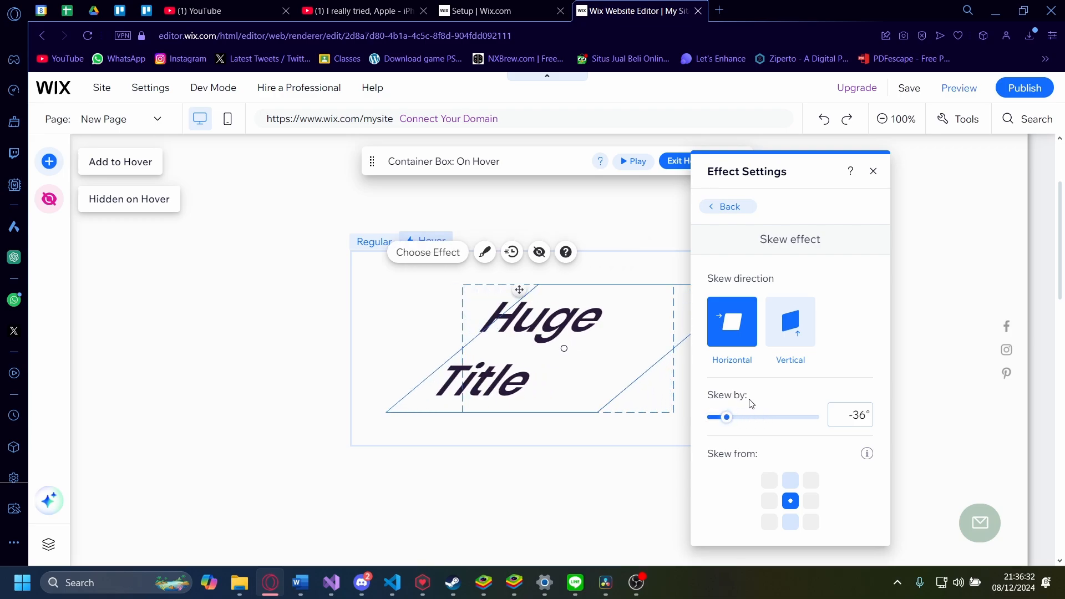
click(873, 171)
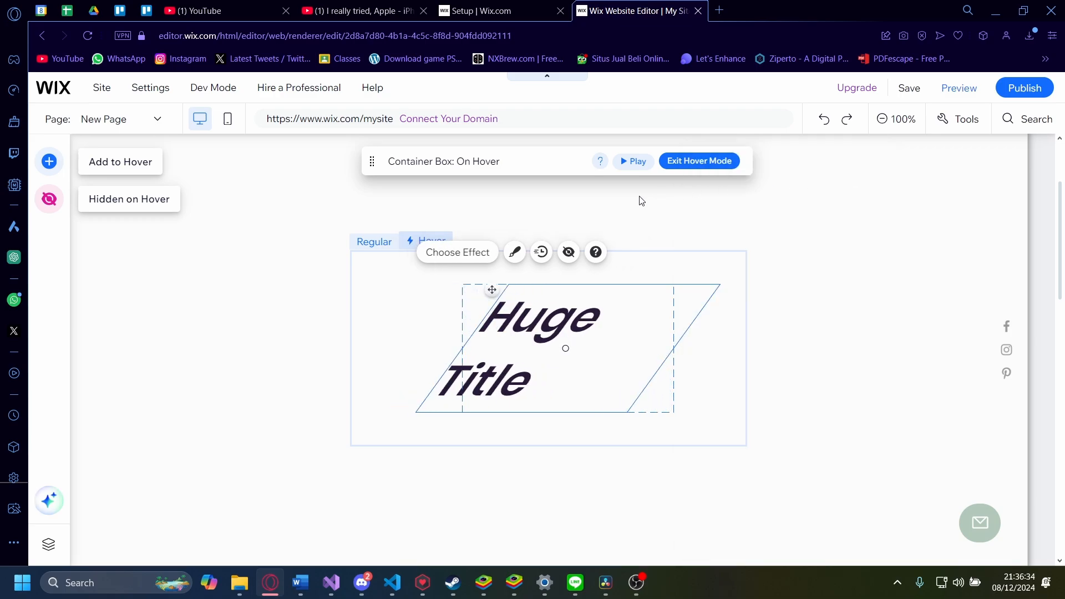
Step: Play the title's skew hover animation, exit hover mode and open the site preview
click(640, 165)
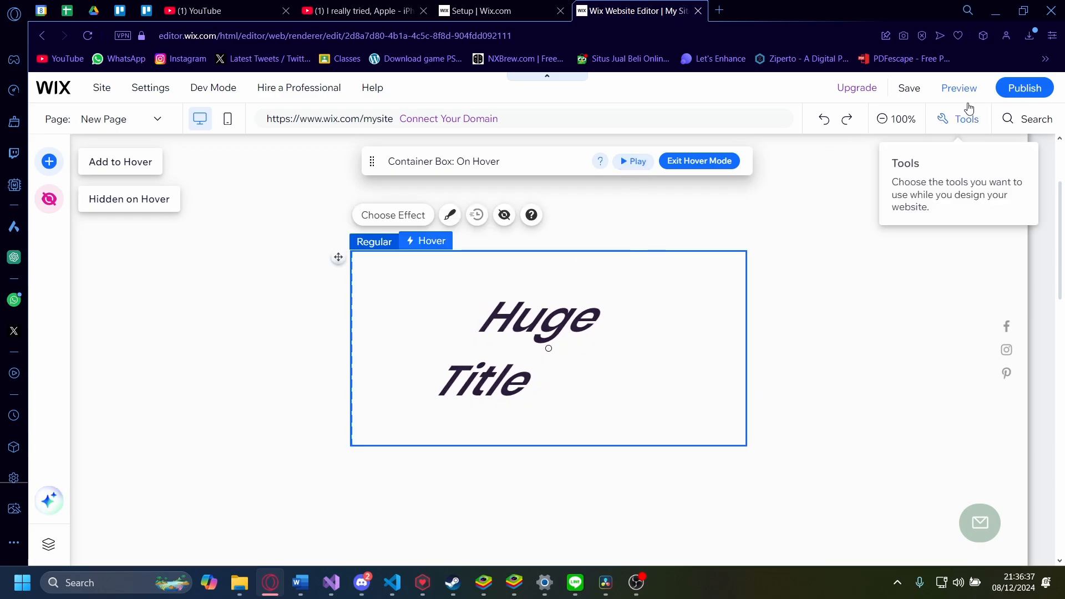
click(698, 167)
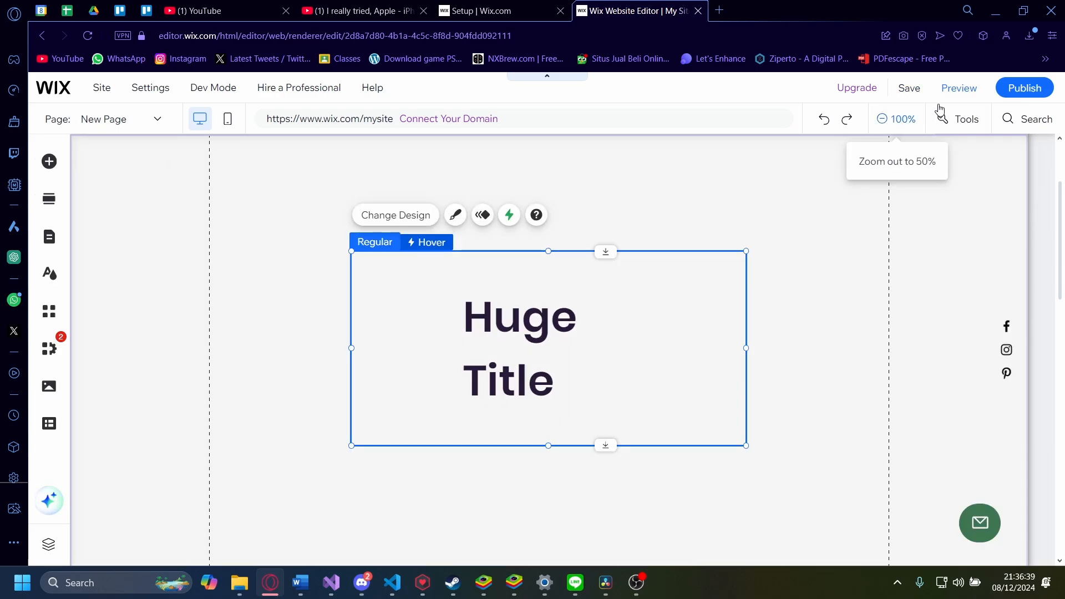
click(959, 89)
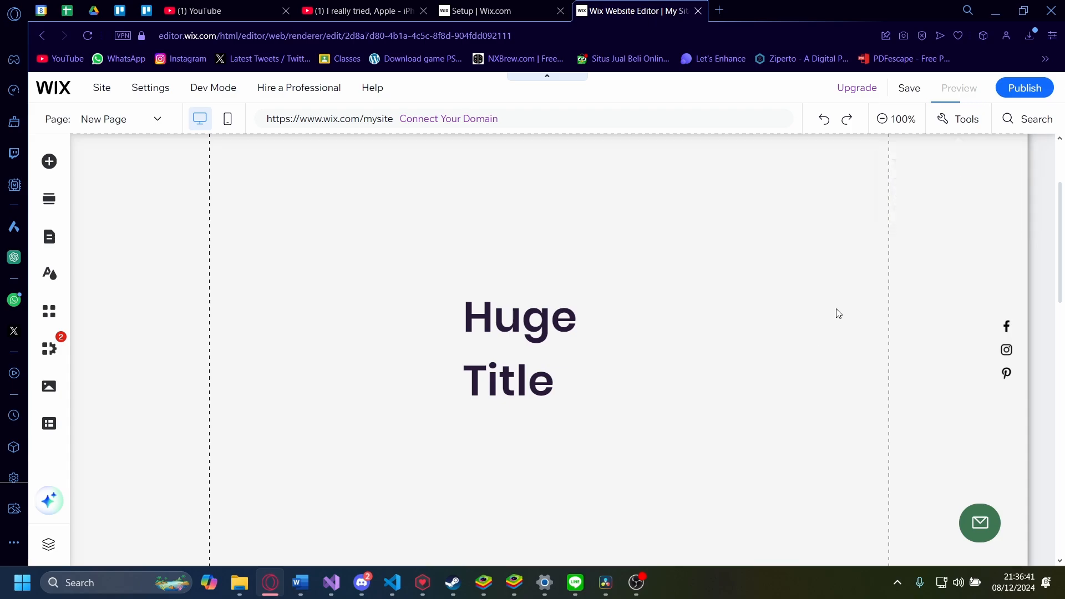